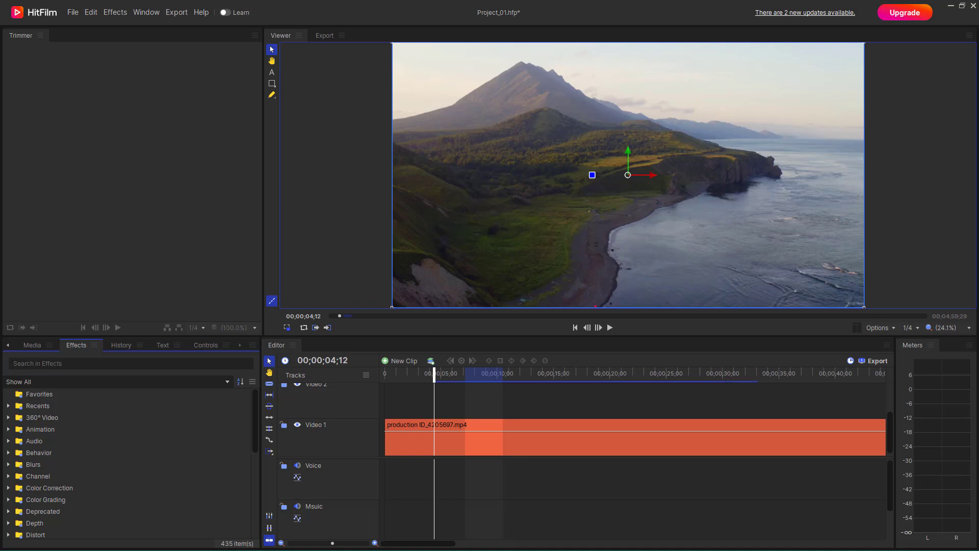
Step: Select the drone clip on the timeline and open the Grunge effects category
click(490, 445)
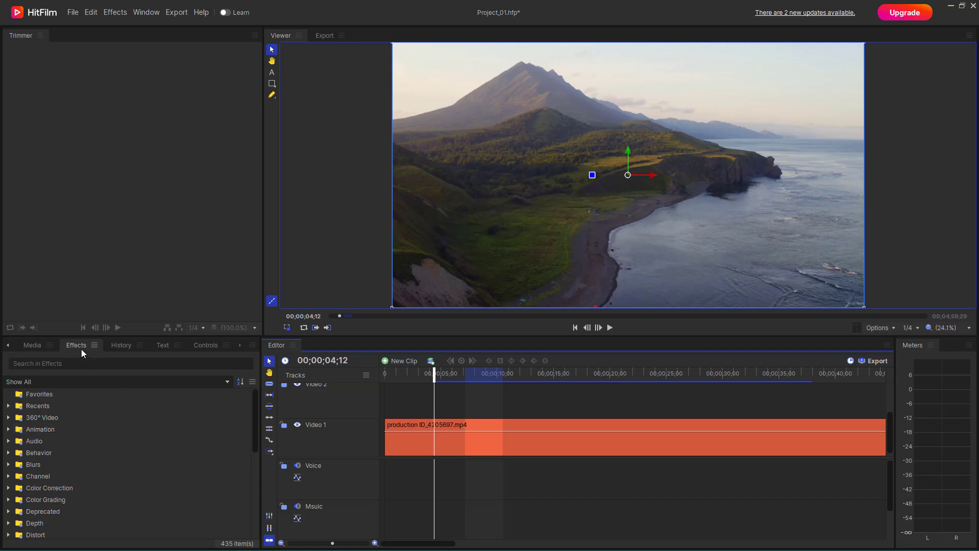
scroll(90, 461, down, 5)
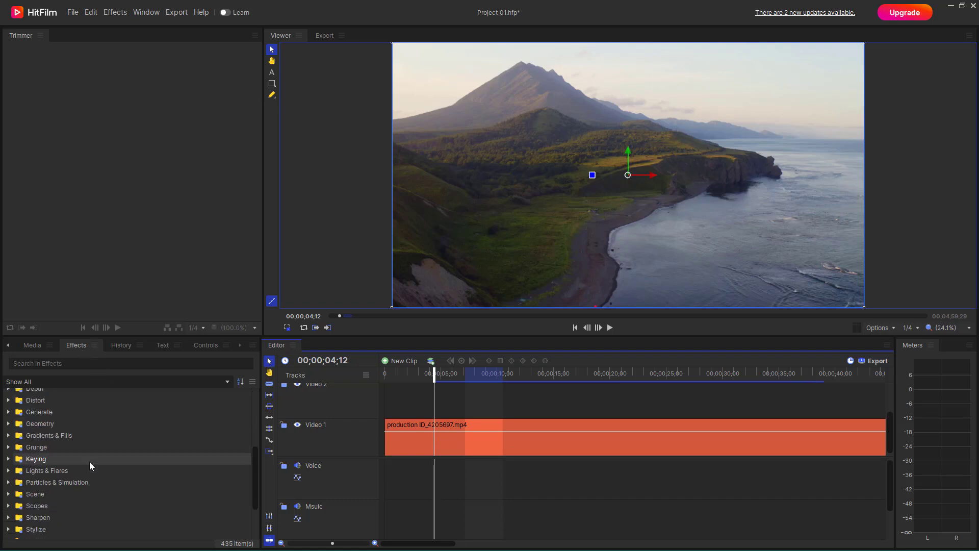
scroll(90, 461, down, 2)
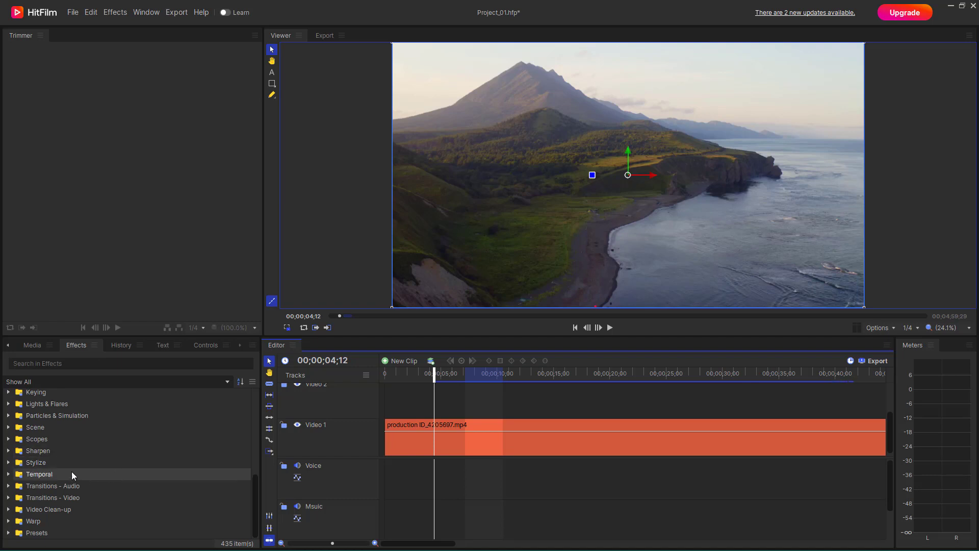
scroll(49, 453, up, 6)
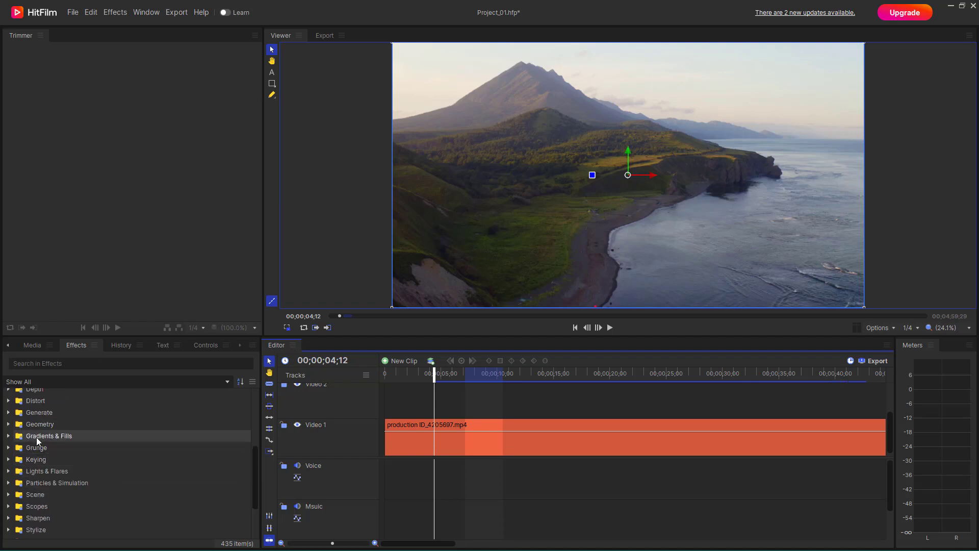
double_click(36, 447)
scroll(69, 452, down, 6)
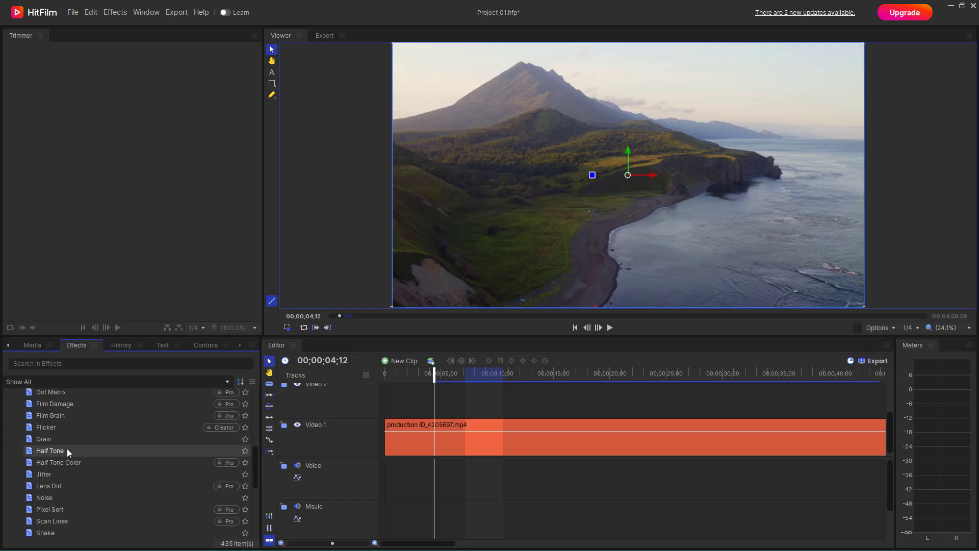
scroll(68, 452, down, 6)
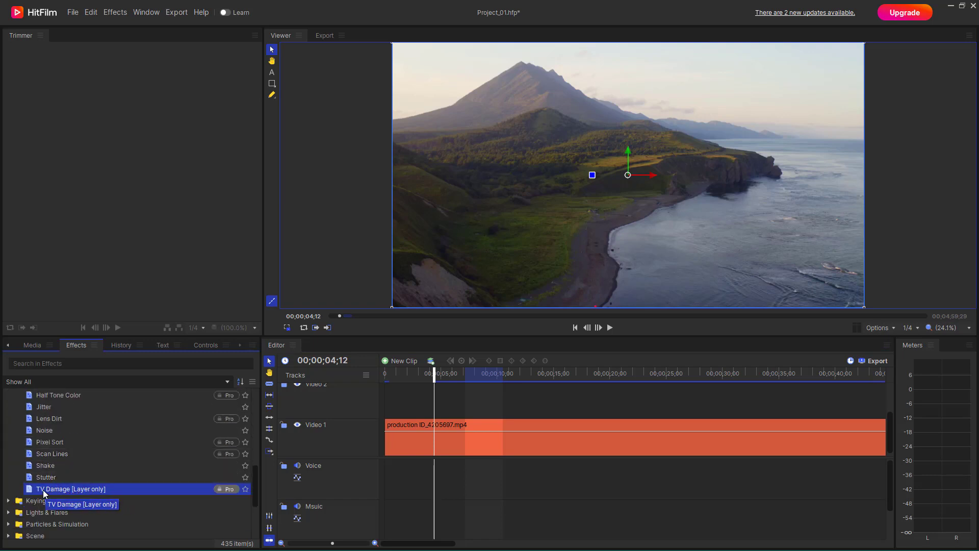
Step: Try to apply the TV Damage [Layer only] effect directly to the timeline clip
drag(44, 493, 156, 495)
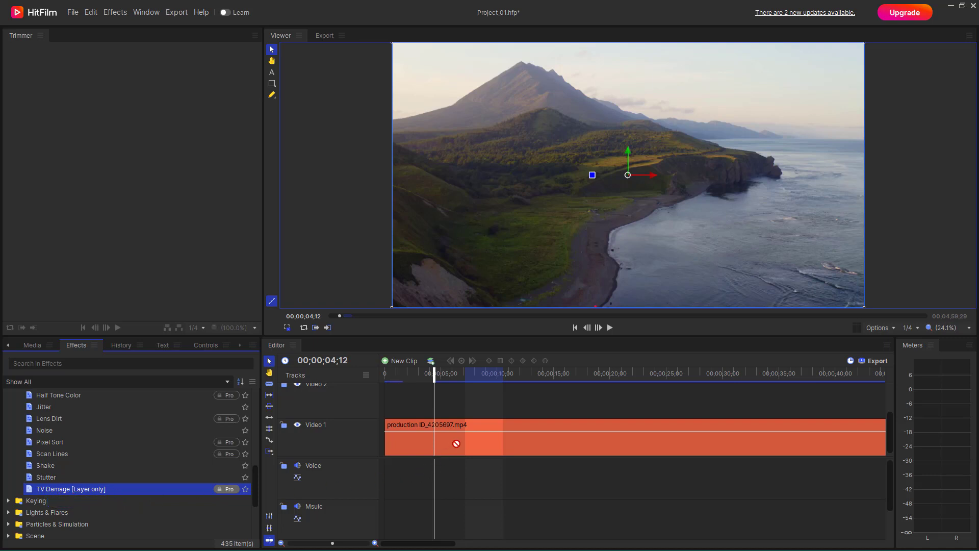
drag(462, 433, 460, 432)
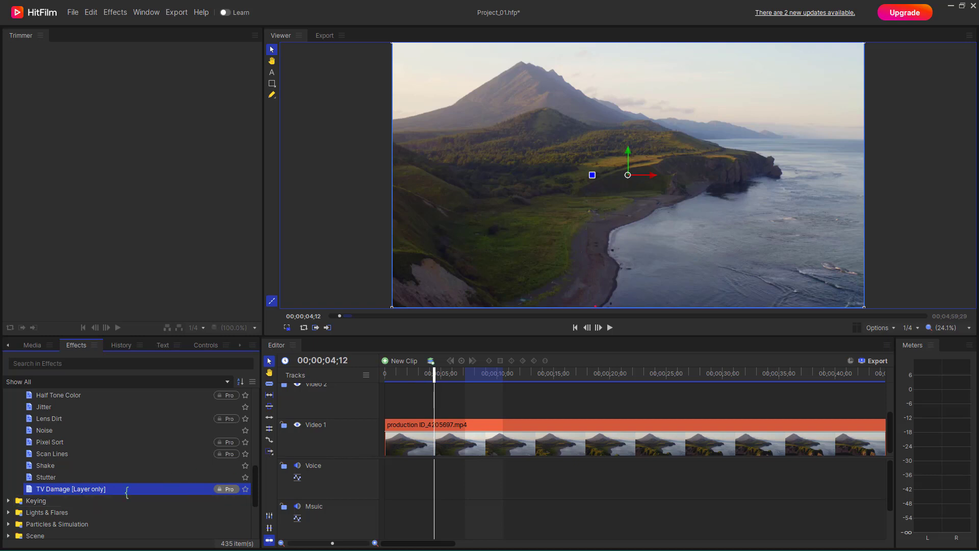
click(417, 440)
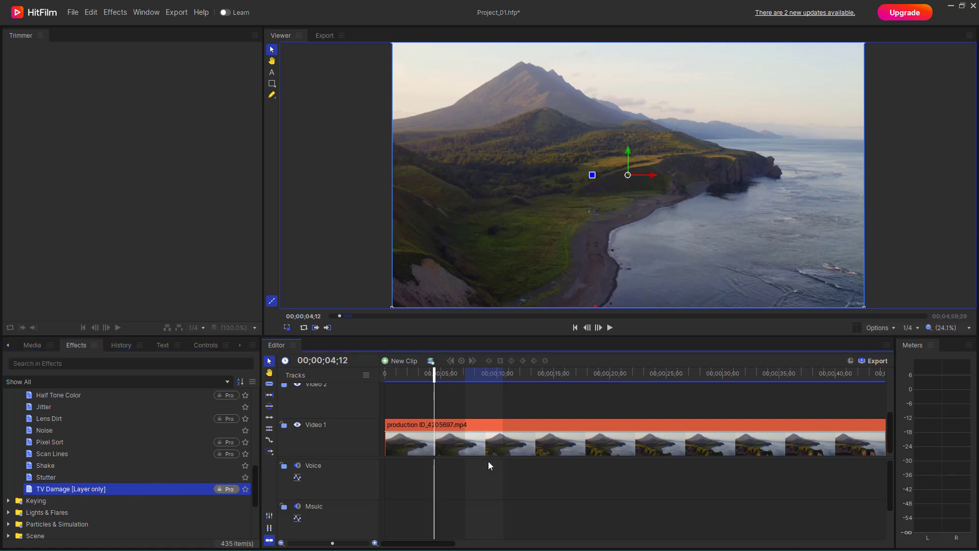
Step: Make a composite shot from the selected clip with the default settings
right_click(466, 436)
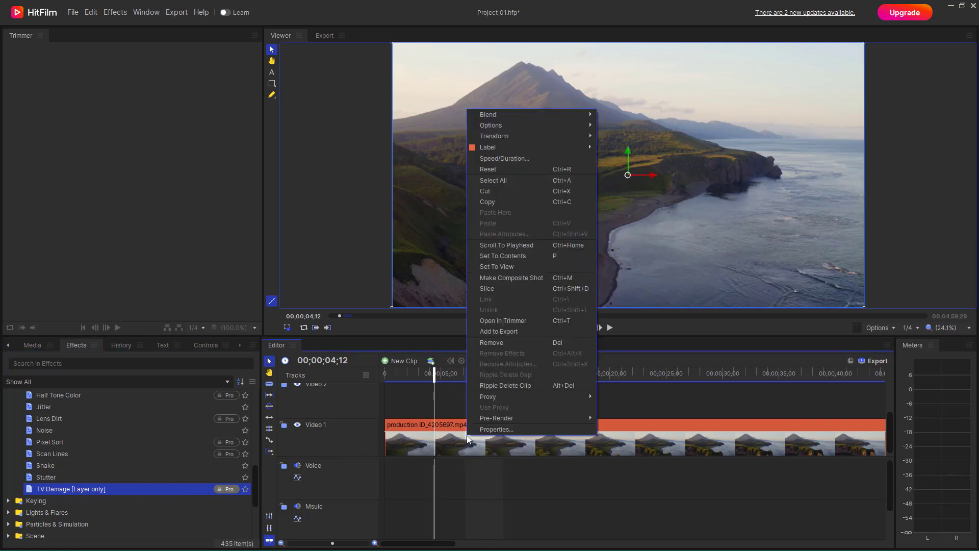
click(515, 278)
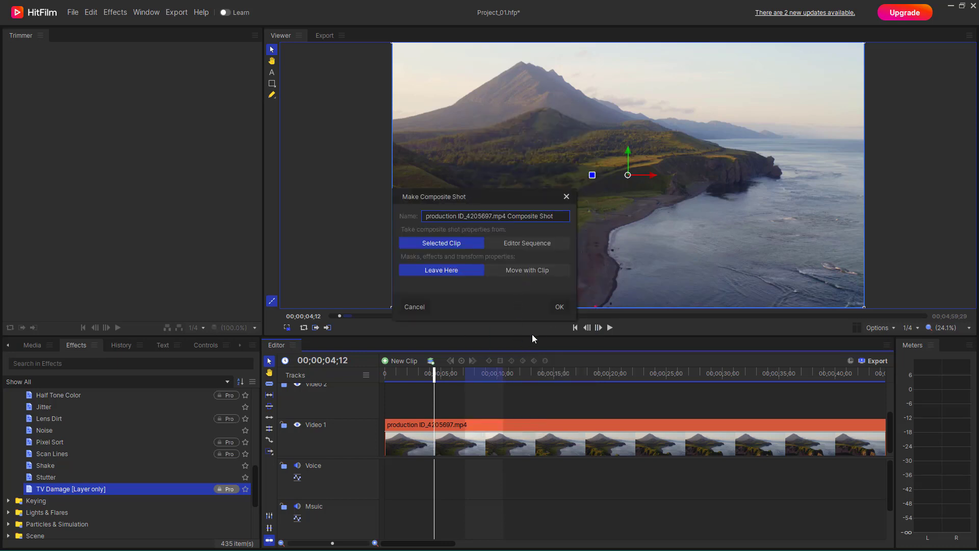
click(557, 306)
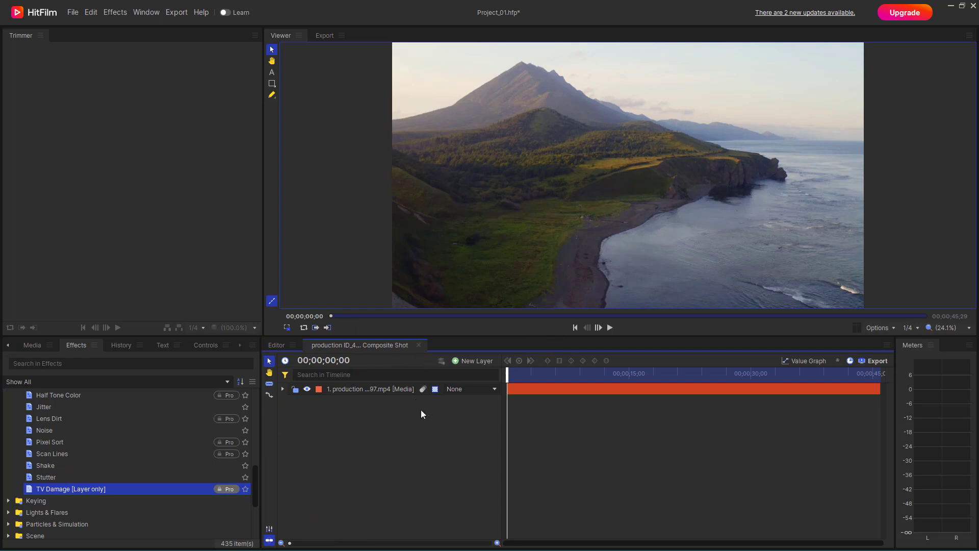
Step: Apply the TV Damage effect to the media layer inside the composite shot
click(365, 391)
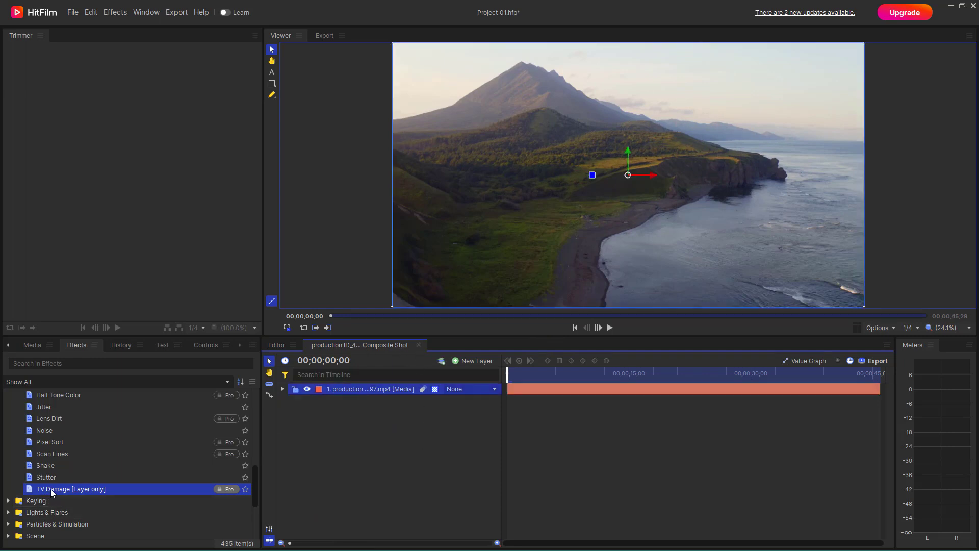
drag(51, 489, 377, 391)
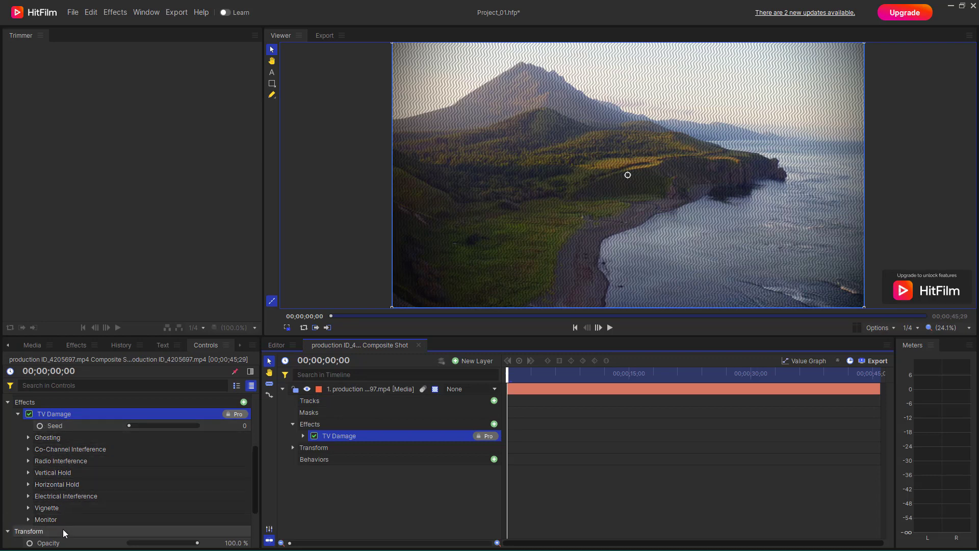
Step: Set TV Damage seed to 2,600 and Ghosting to 5 ghosts, separation 215 and falloff 0.54
click(145, 424)
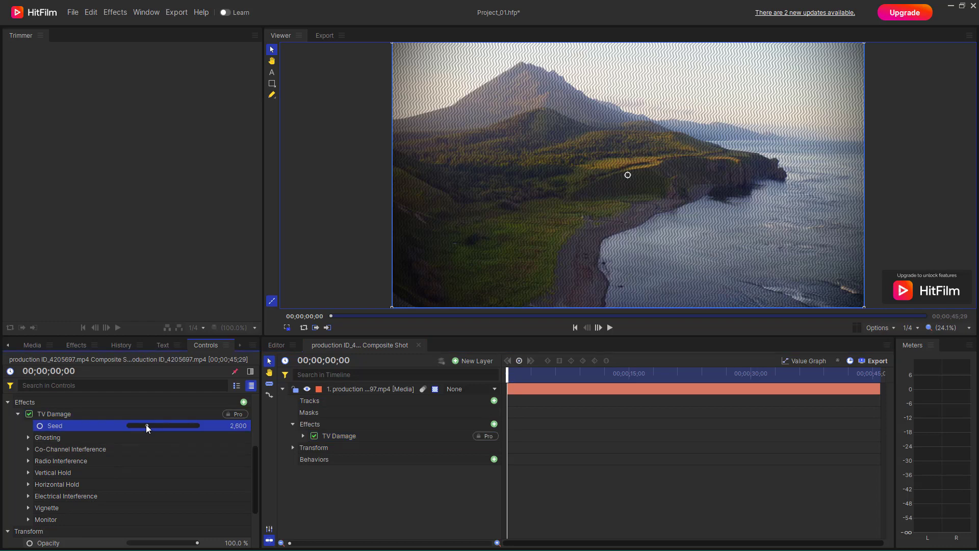
click(29, 438)
click(162, 462)
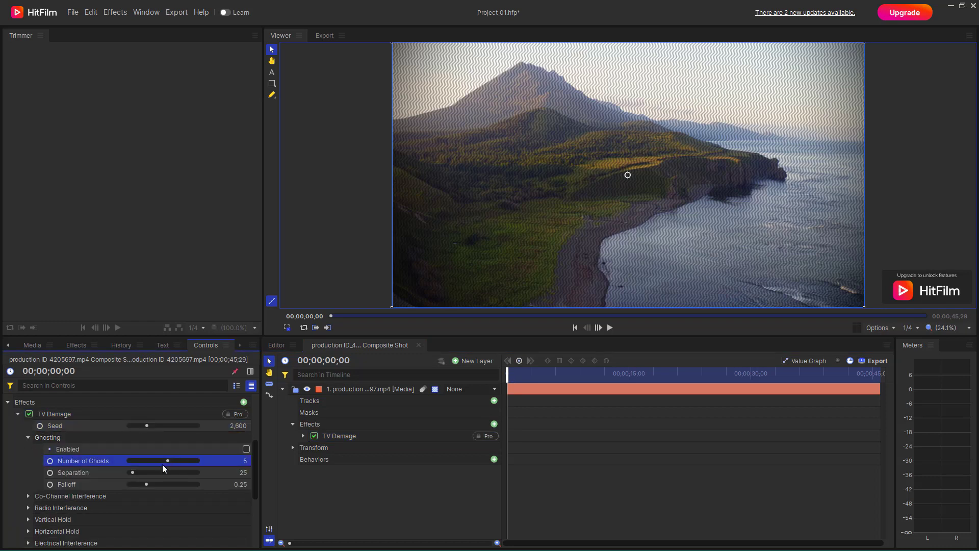
click(164, 472)
click(166, 484)
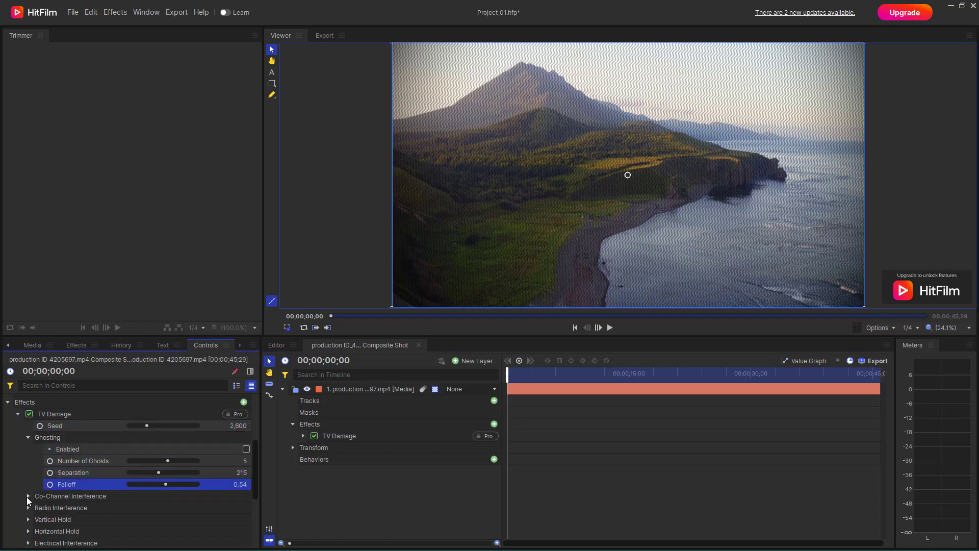
Step: Set Co-Channel Interference intensity to 0.56 and its offset position to 29.0
click(28, 496)
scroll(96, 494, down, 3)
click(167, 454)
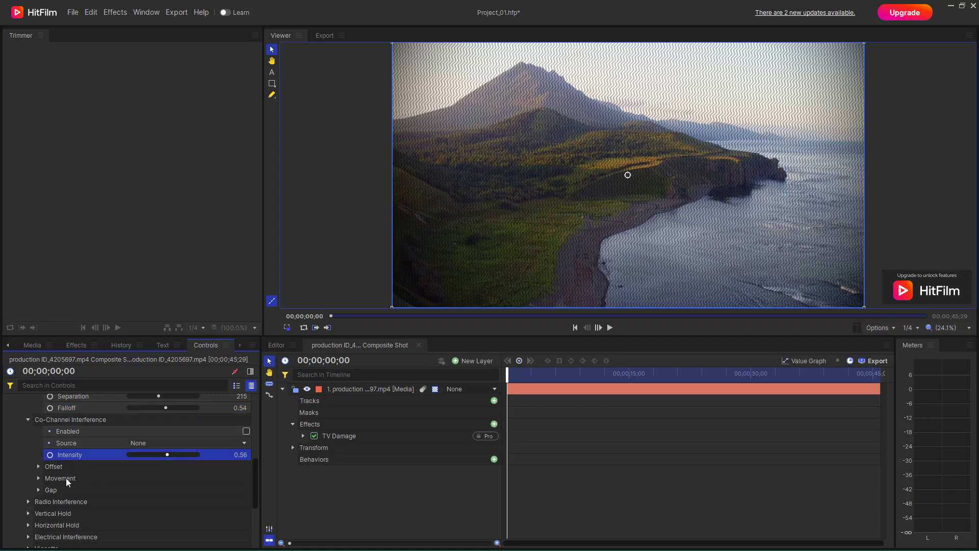
click(38, 466)
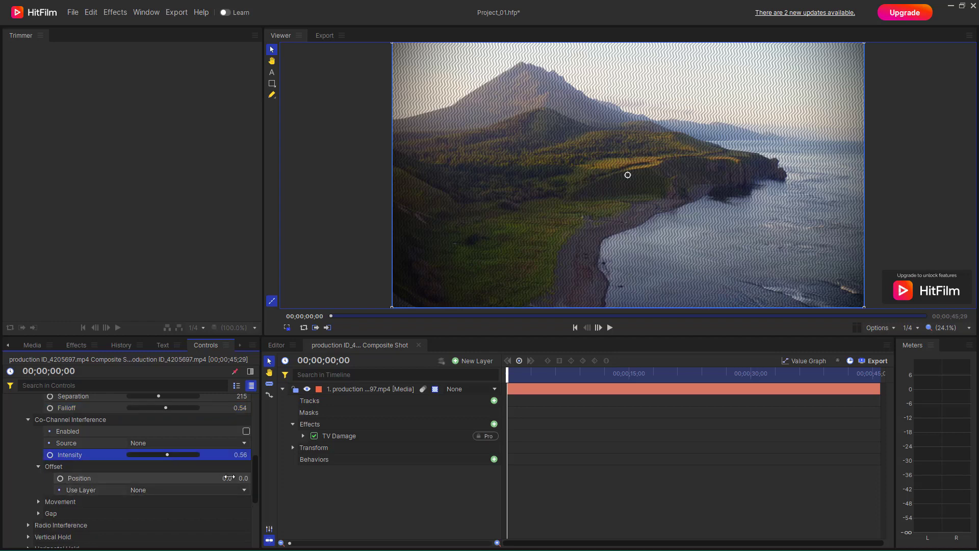
drag(228, 477, 235, 477)
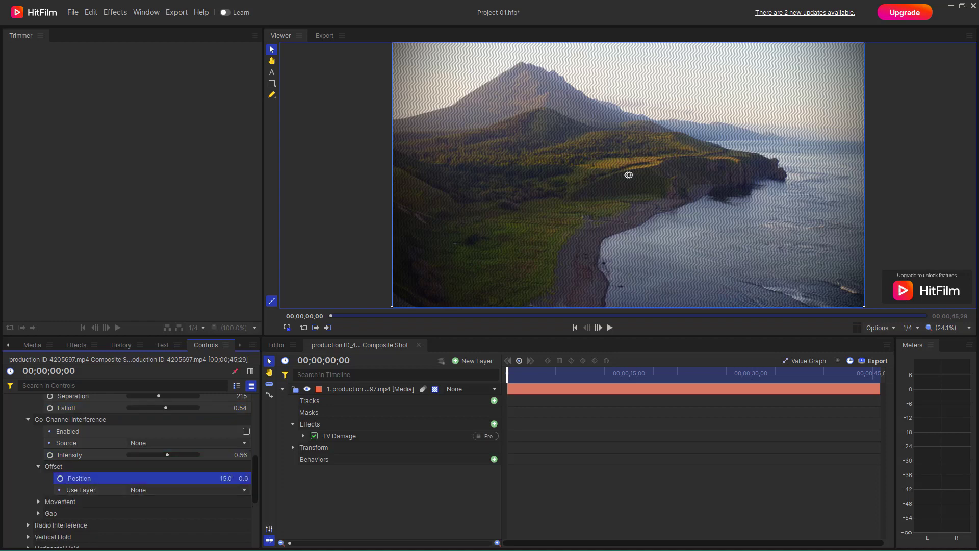
Step: Play and pause the composite shot to preview the effect
click(610, 327)
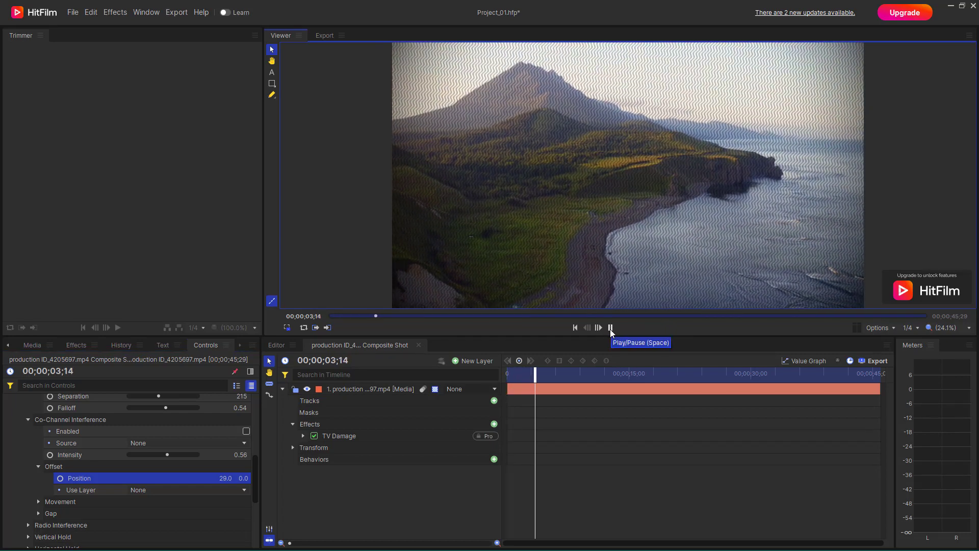
click(610, 327)
scroll(121, 472, down, 1)
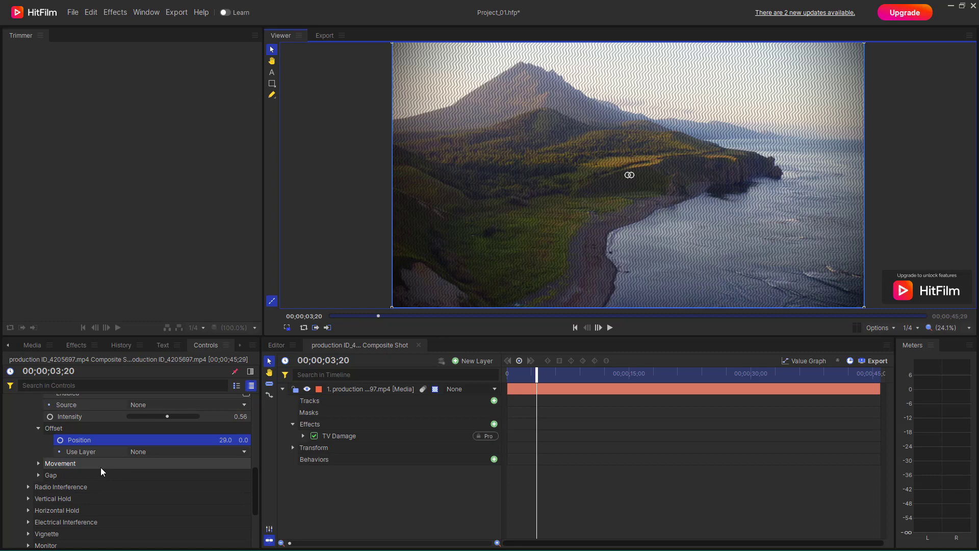
Step: Set Co-Channel Interference movement to X 204, Y 153 and gap to X 205.0, Y 349.6
click(39, 463)
click(143, 475)
click(140, 486)
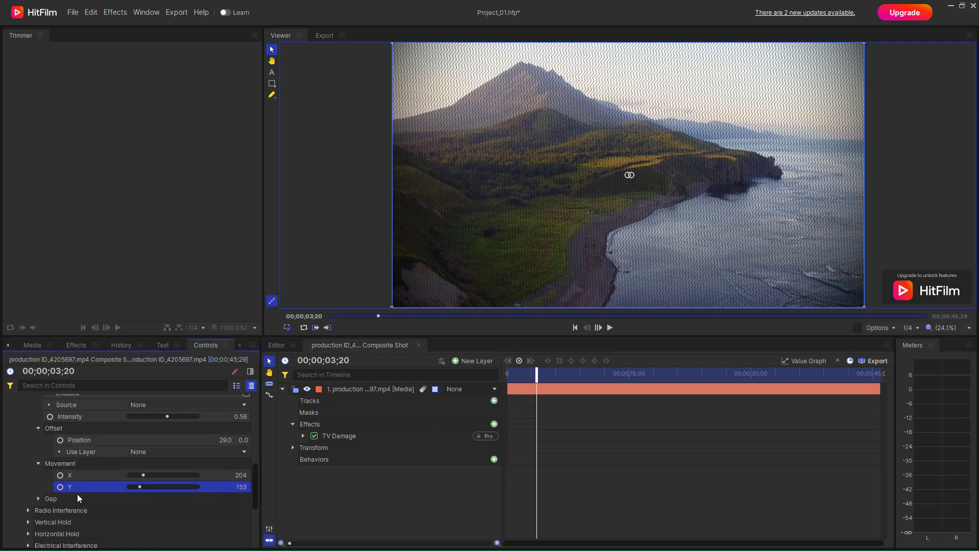
click(39, 499)
drag(139, 511, 157, 511)
click(153, 521)
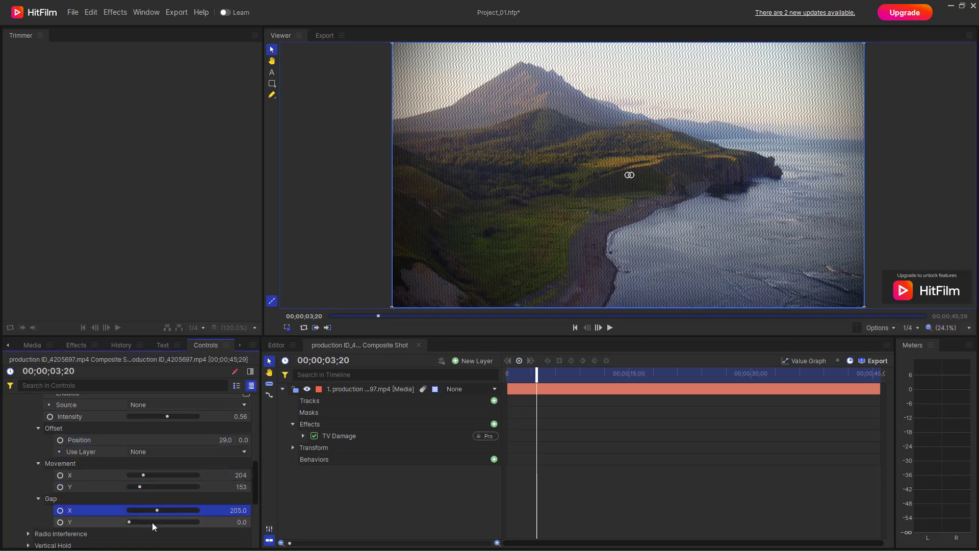
scroll(102, 505, down, 2)
Step: Set Radio Interference intensity 0.92, angle 142°, scale 1.80, frequency 270 and amplitude 0
click(28, 457)
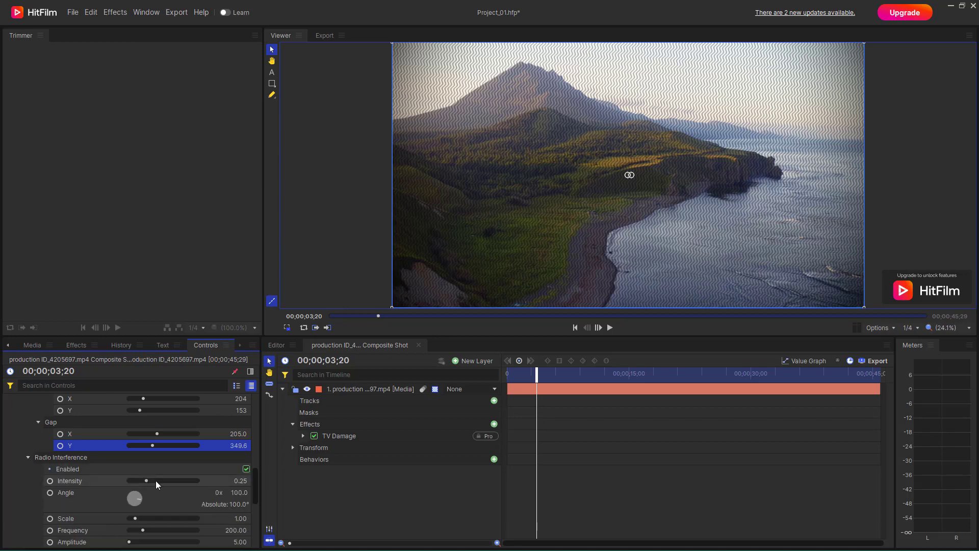
drag(162, 480, 193, 480)
click(136, 498)
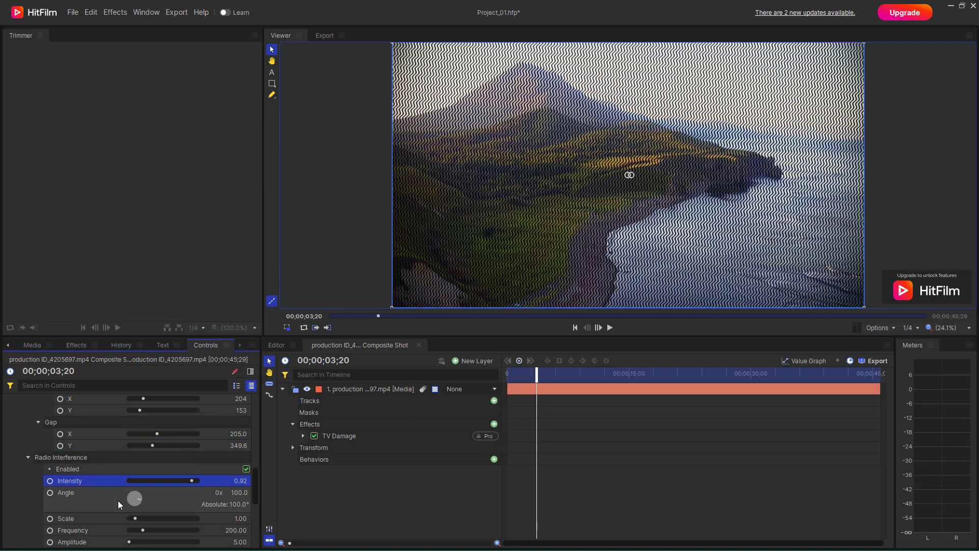
scroll(135, 498, down, 1)
mouse_move(136, 463)
mouse_down()
mouse_move(147, 493)
mouse_move(124, 506)
mouse_up()
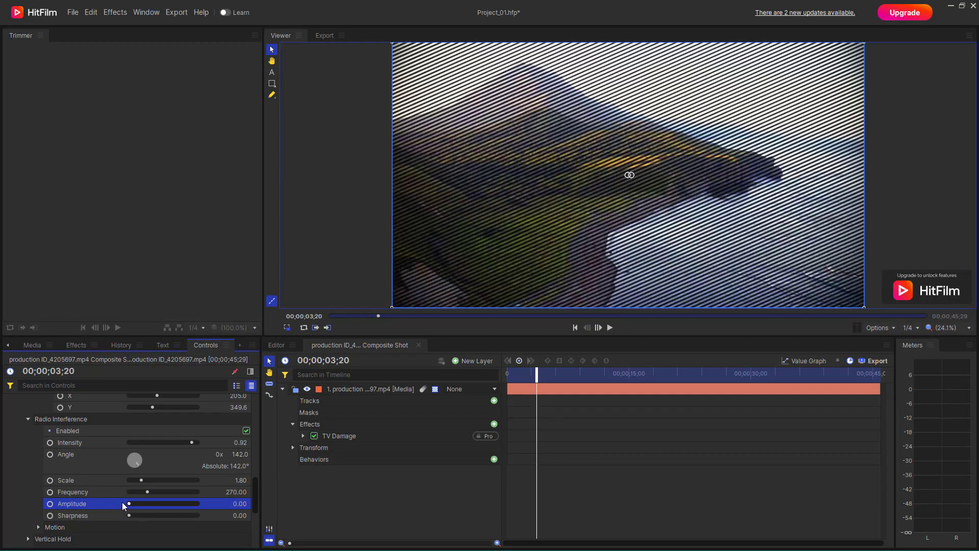
Step: Preview playback, then set Radio Interference amplitude to 10 and sharpness to 0.78
click(610, 322)
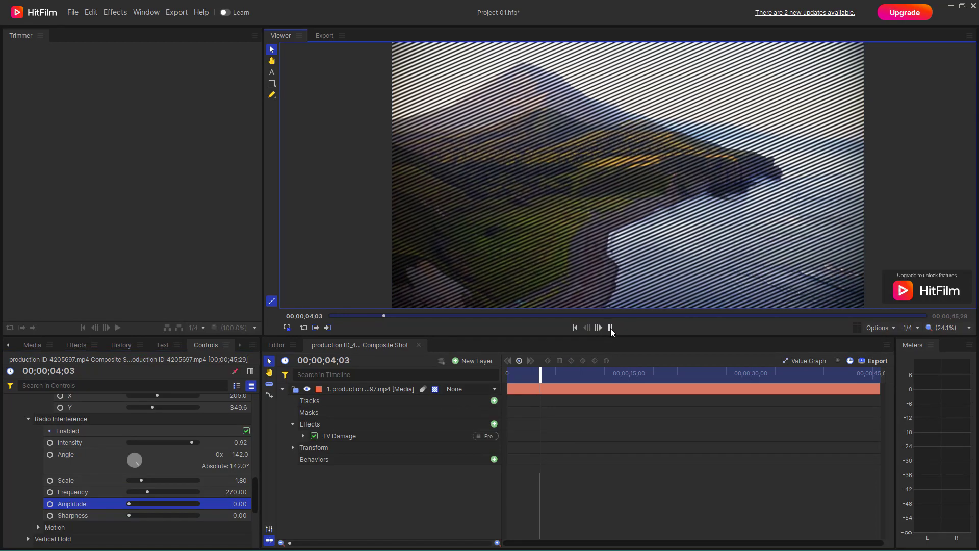
click(610, 322)
mouse_move(135, 504)
mouse_down()
mouse_move(125, 505)
mouse_move(142, 517)
mouse_move(182, 513)
mouse_up()
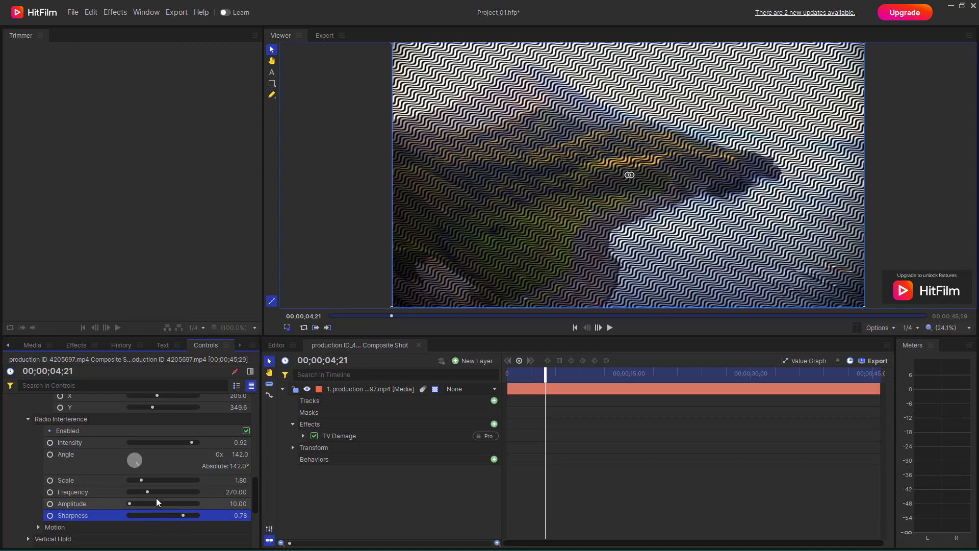
Step: Set the Radio Interference motion speed to 300
scroll(156, 497, down, 1)
click(39, 489)
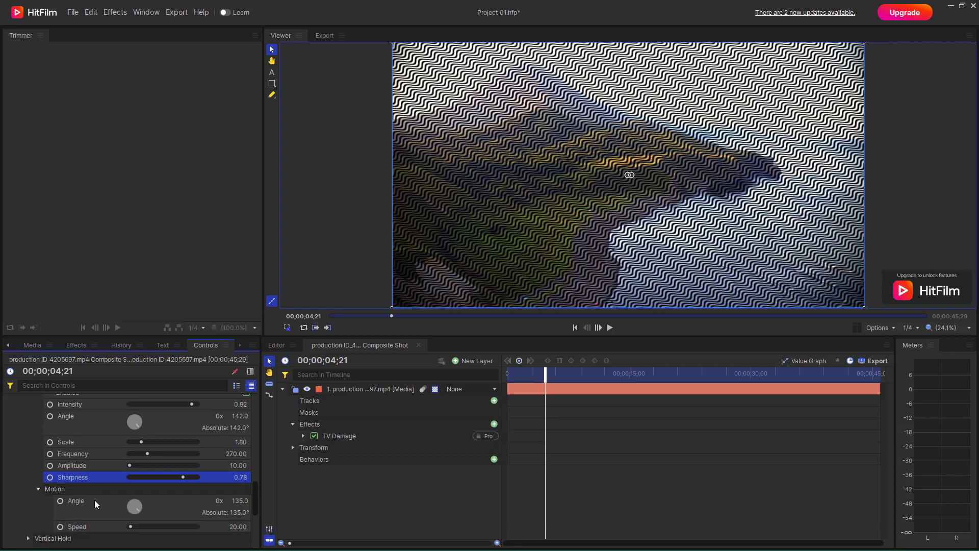
drag(130, 526, 149, 526)
scroll(115, 509, down, 2)
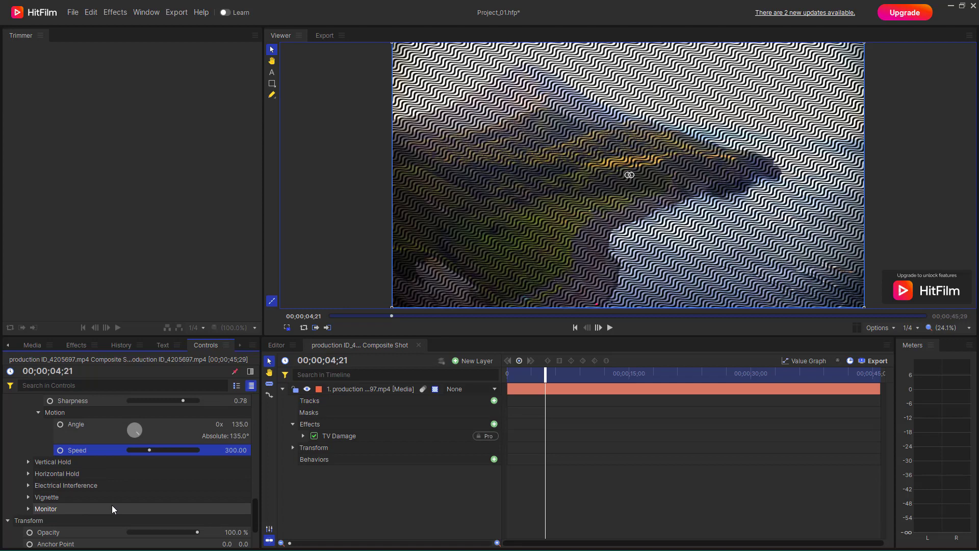
Step: Set Vertical Hold frequency to 4.50, regularity 0.37, gap 0.12, and adjust its blur
click(28, 462)
click(154, 485)
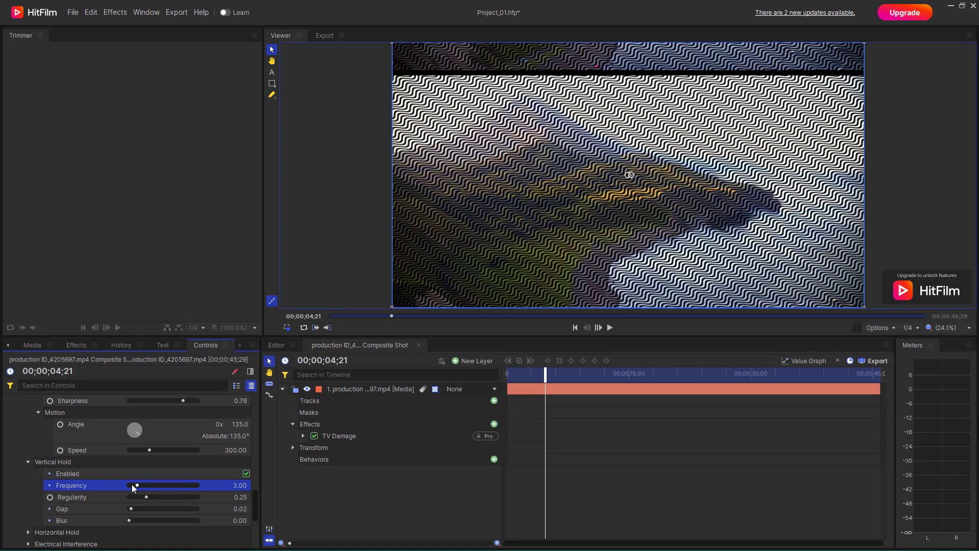
drag(132, 484, 154, 499)
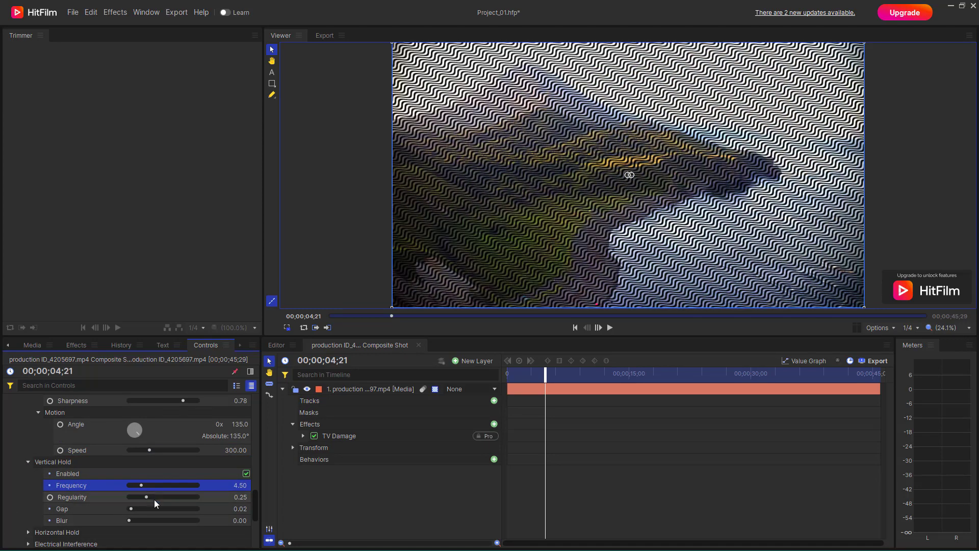
click(145, 509)
click(136, 520)
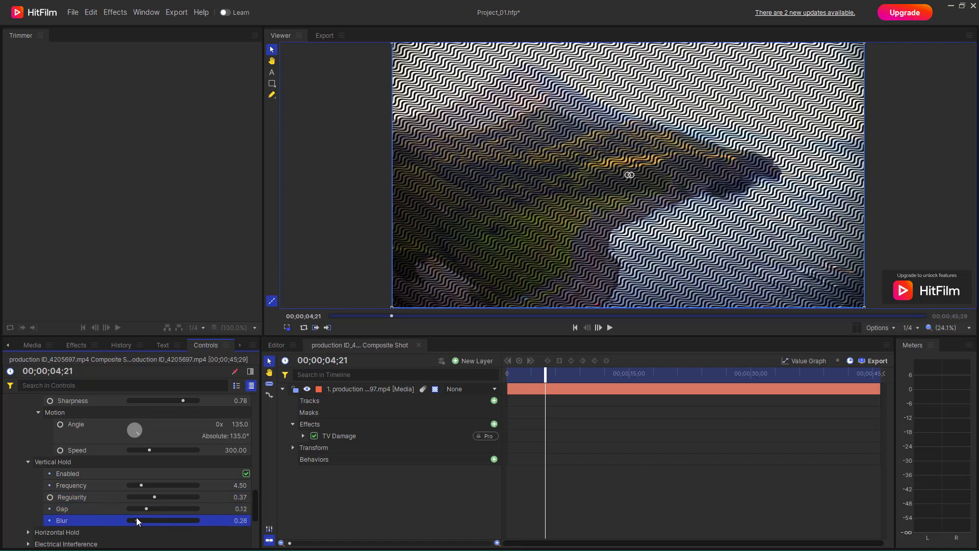
scroll(136, 518, down, 3)
Step: Set Horizontal Hold frequency to 156, amplitude to 187.50 and regularity to 0.18
click(28, 494)
scroll(139, 496, down, 3)
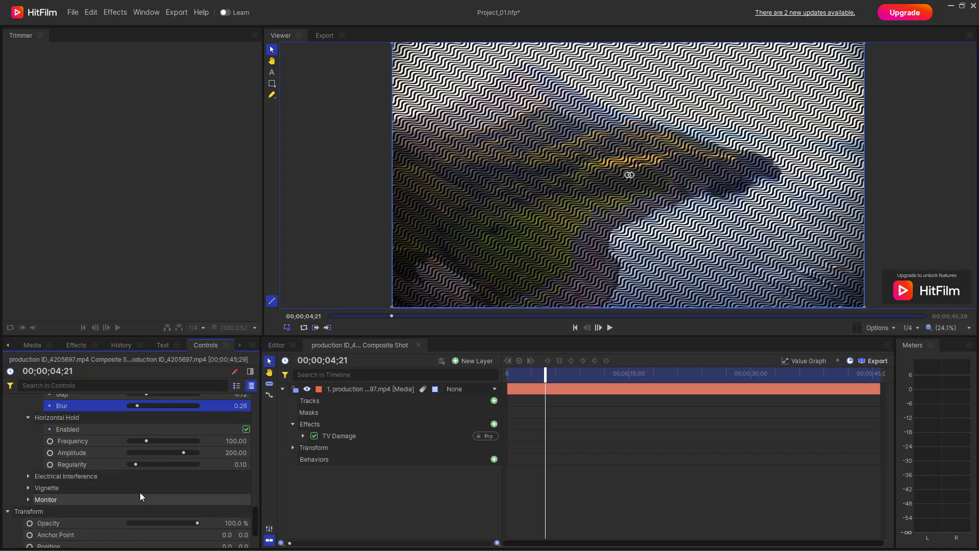
click(156, 440)
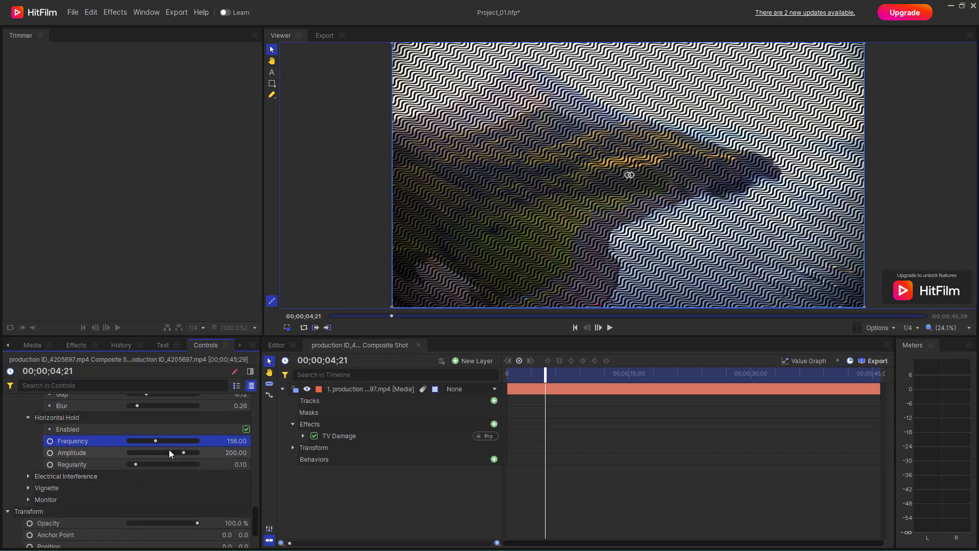
click(180, 452)
click(141, 464)
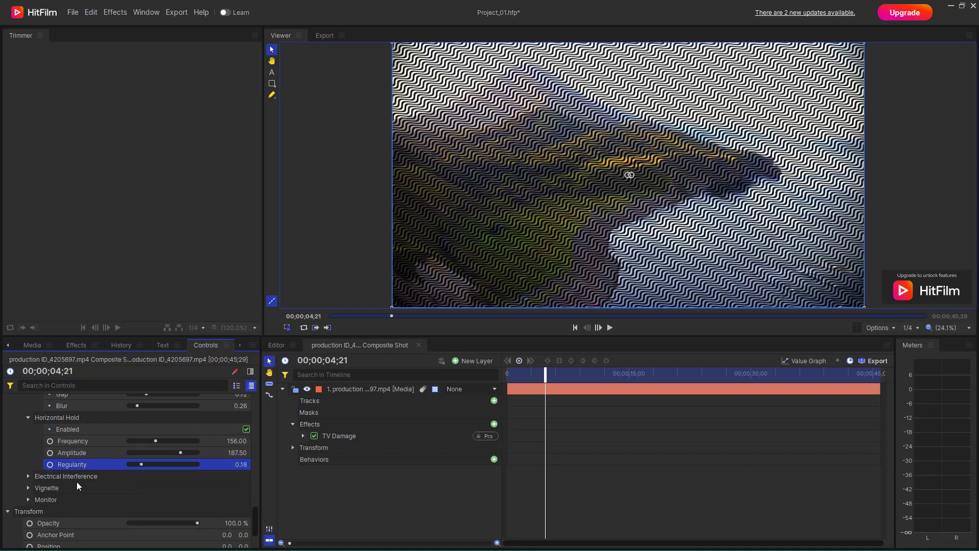
Step: Set Electrical Interference quantity to 40 and width to 1.60
click(28, 475)
scroll(158, 482, down, 3)
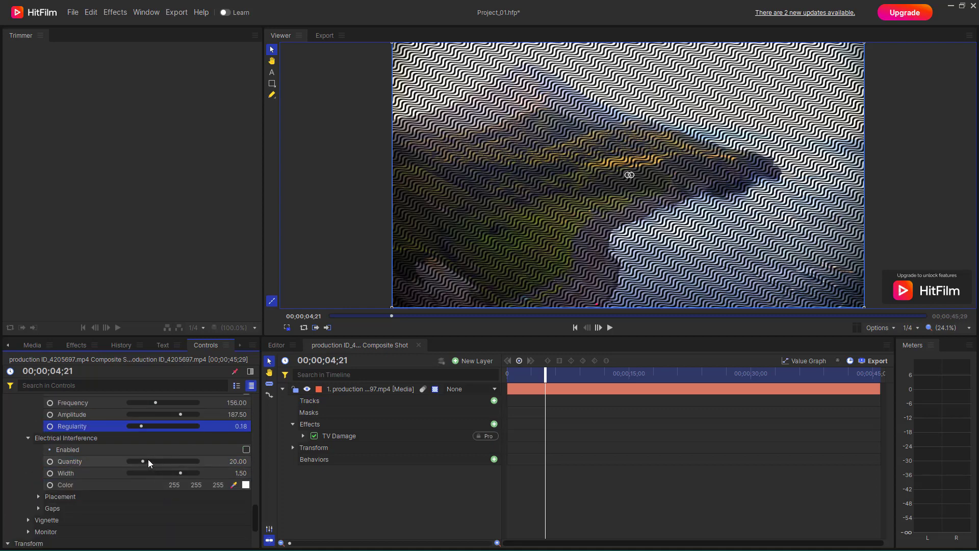
click(148, 462)
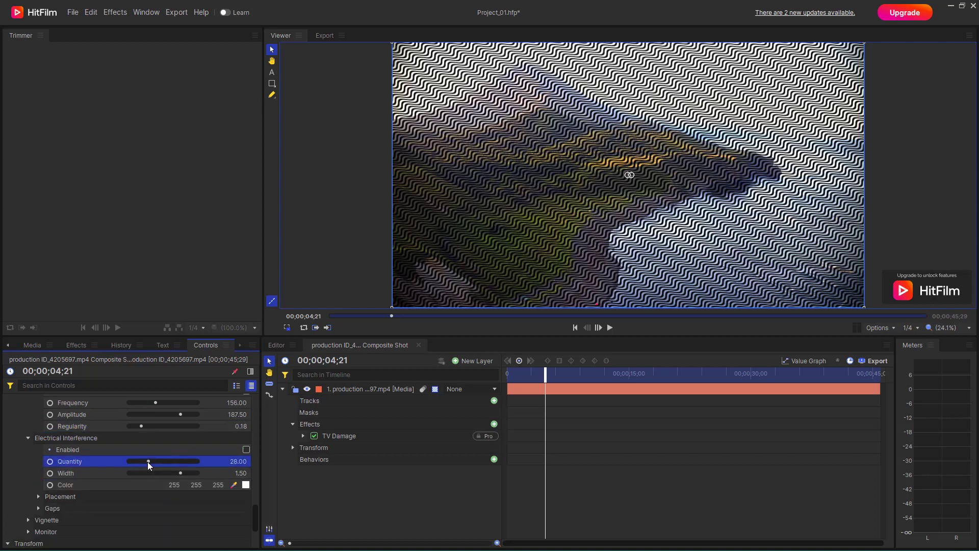
click(183, 473)
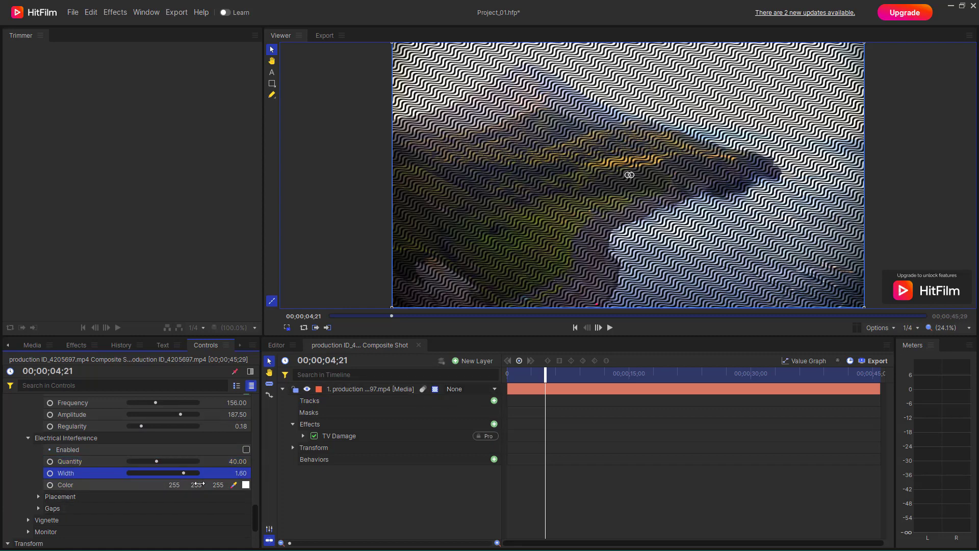
drag(198, 485, 153, 485)
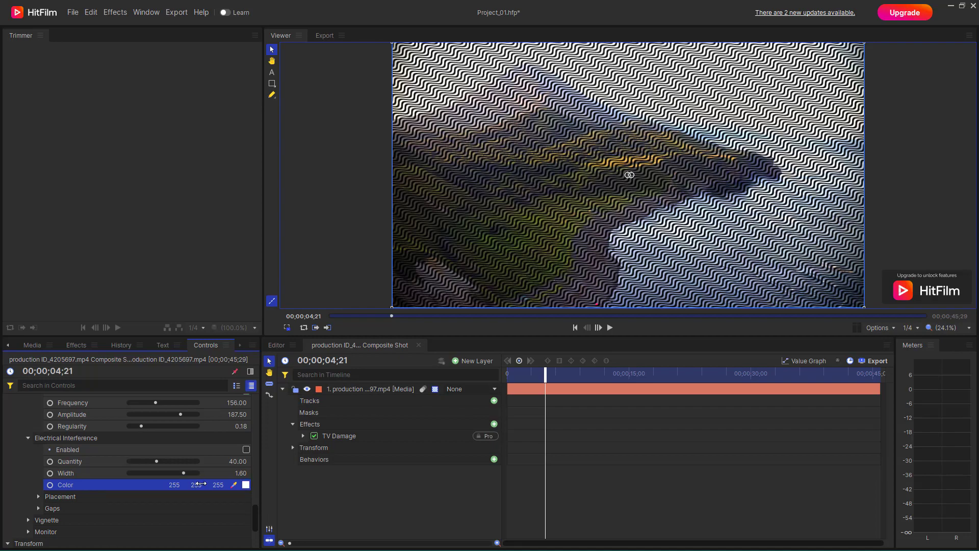
Step: Preview playback, then set Vignette vertical stretch 2.72, softness 0.66, curvature 0.70 and opacity 0.94
click(609, 327)
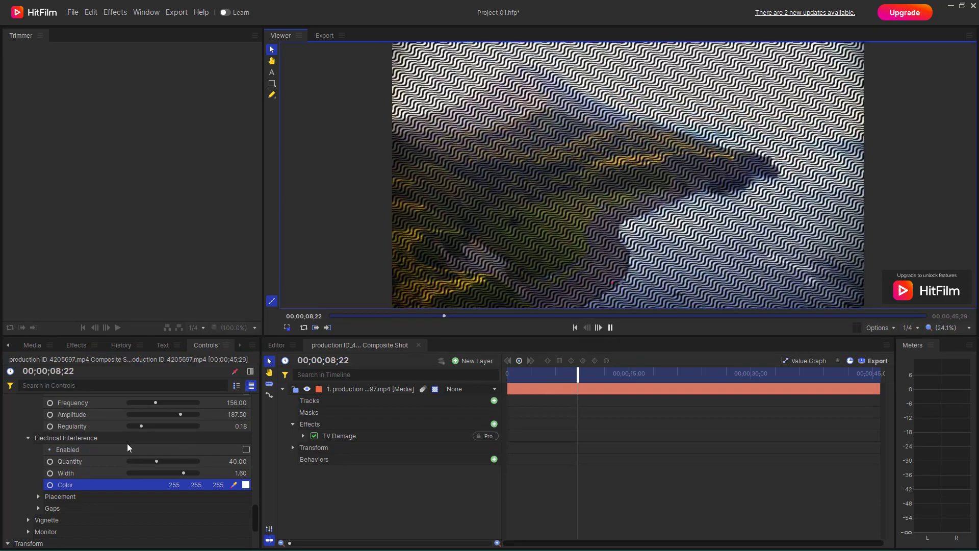
key(space)
click(28, 519)
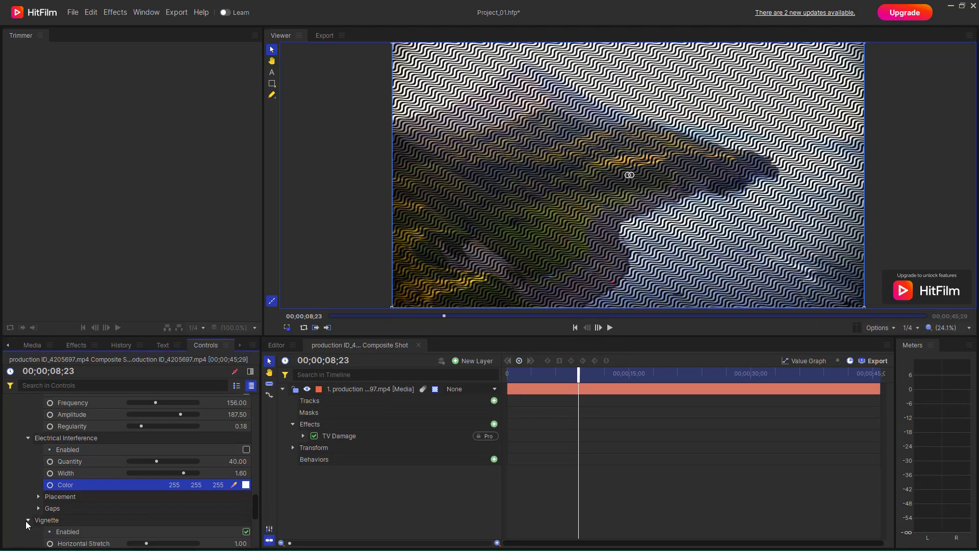
scroll(102, 510, down, 3)
drag(155, 466, 192, 513)
click(173, 489)
click(165, 514)
Step: Set the Vignette background opacity to 0.55
click(49, 525)
scroll(49, 526, down, 3)
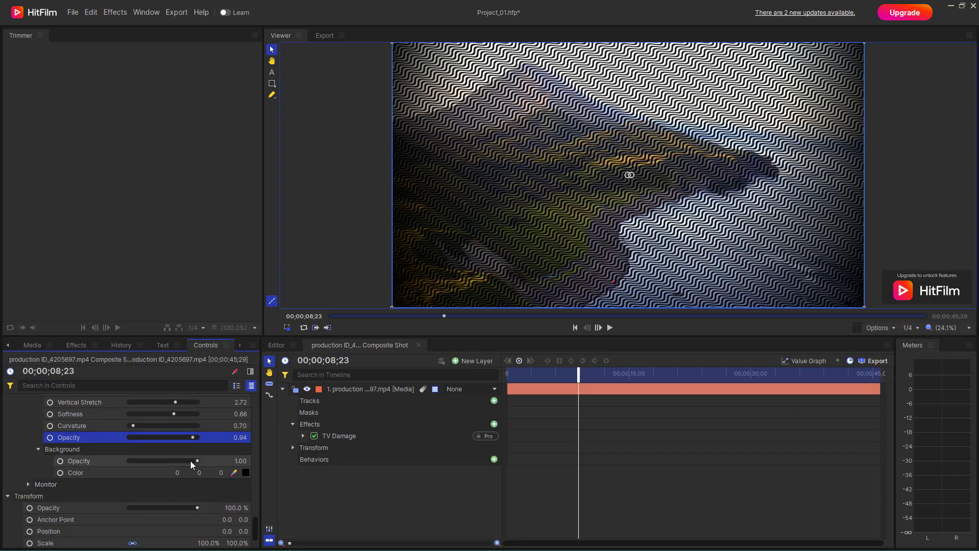
drag(193, 462, 159, 474)
Step: Set the Monitor pixel component width to 0.45 and preview playback
click(28, 484)
scroll(127, 489, down, 2)
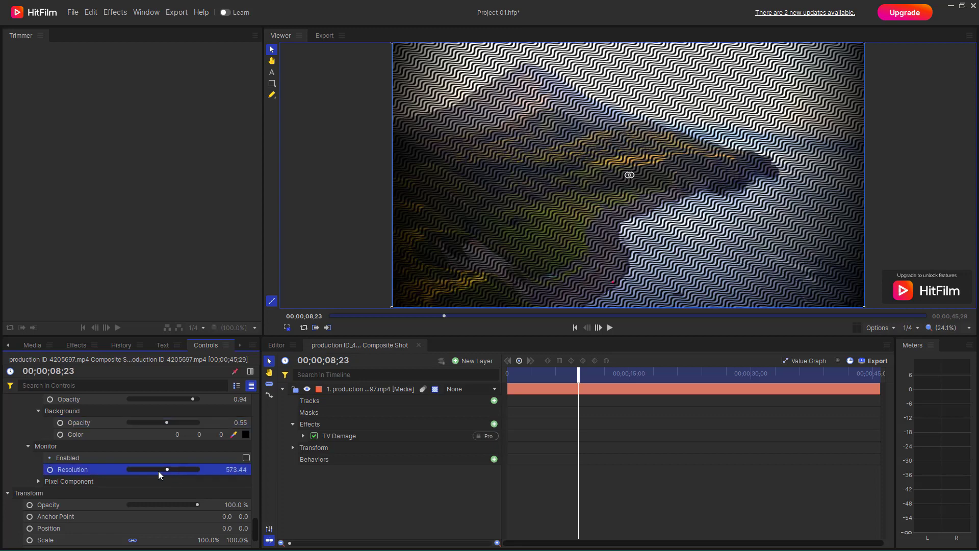
click(39, 482)
click(159, 494)
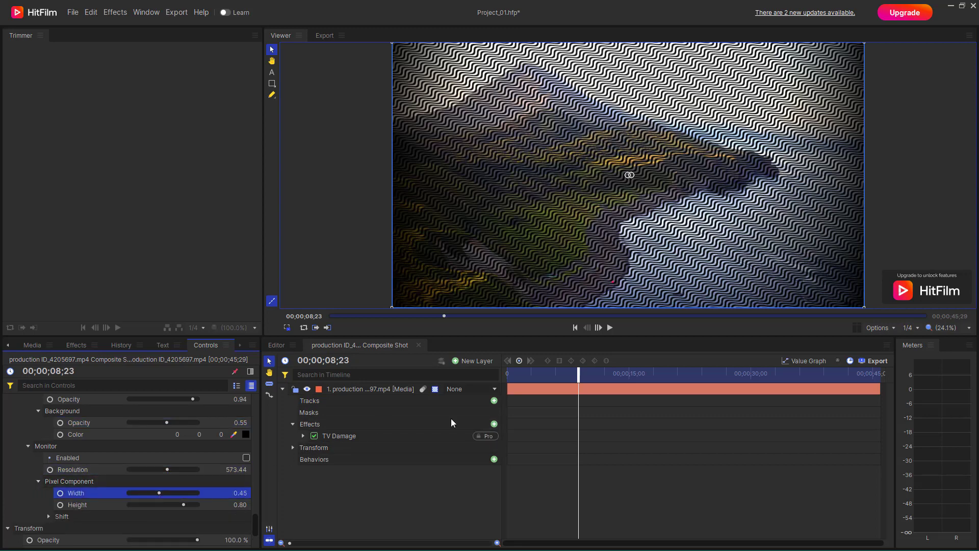
click(611, 328)
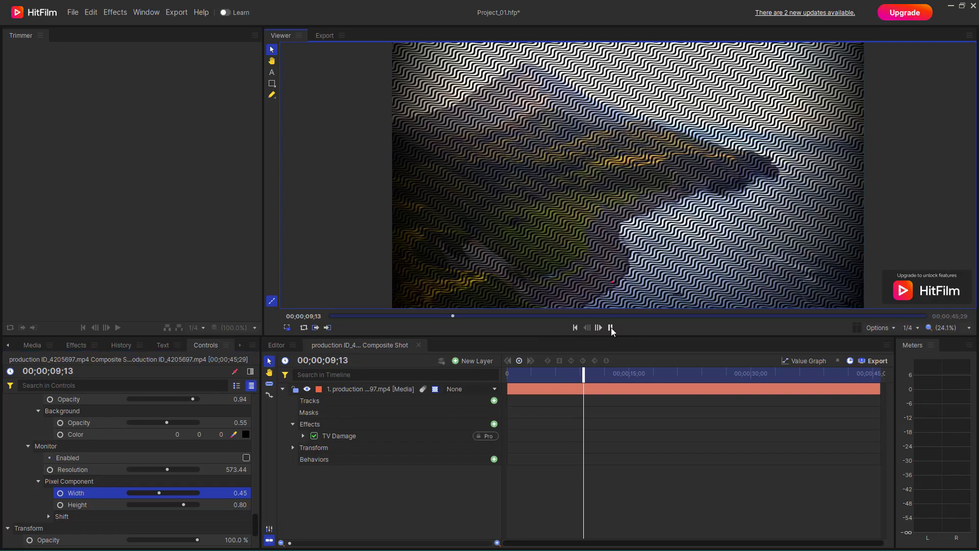